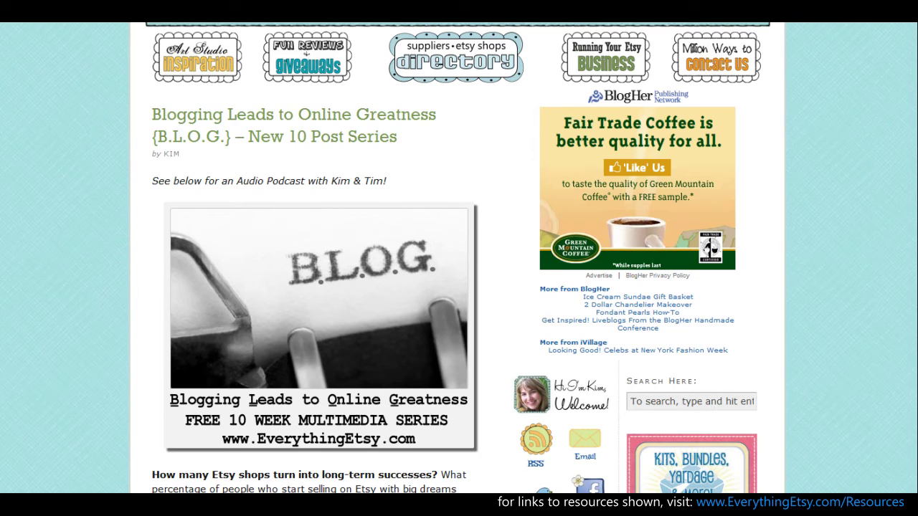
Scroll the Everything Etsy BLOG post down to its 'Posts In The {BLOG} Series' list and back up
scroll(458, 258, "down", 6)
scroll(458, 258, "up", 7)
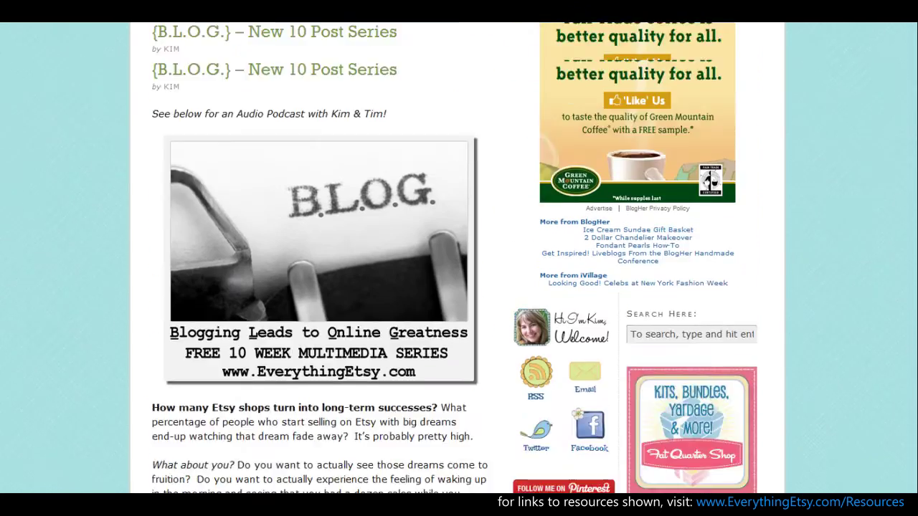
scroll(459, 258, "down", 1)
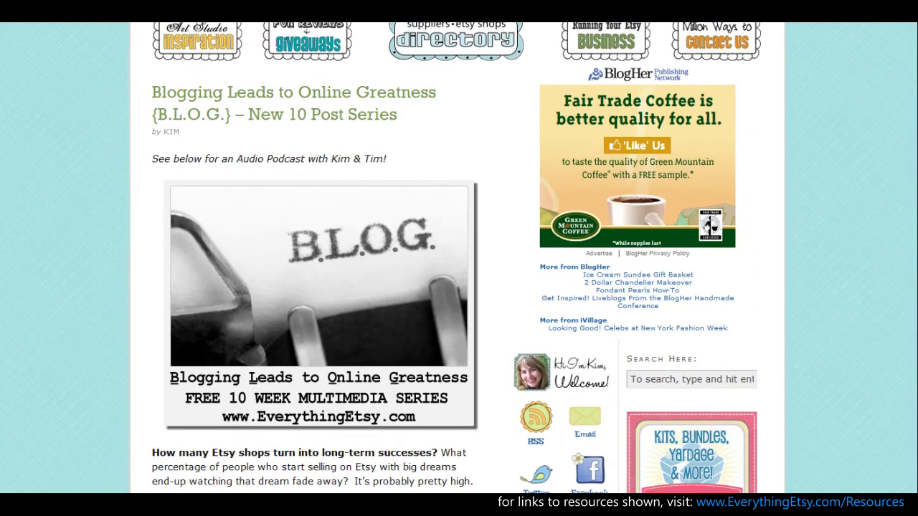
scroll(459, 258, "down", 1)
scroll(459, 258, "up", 2)
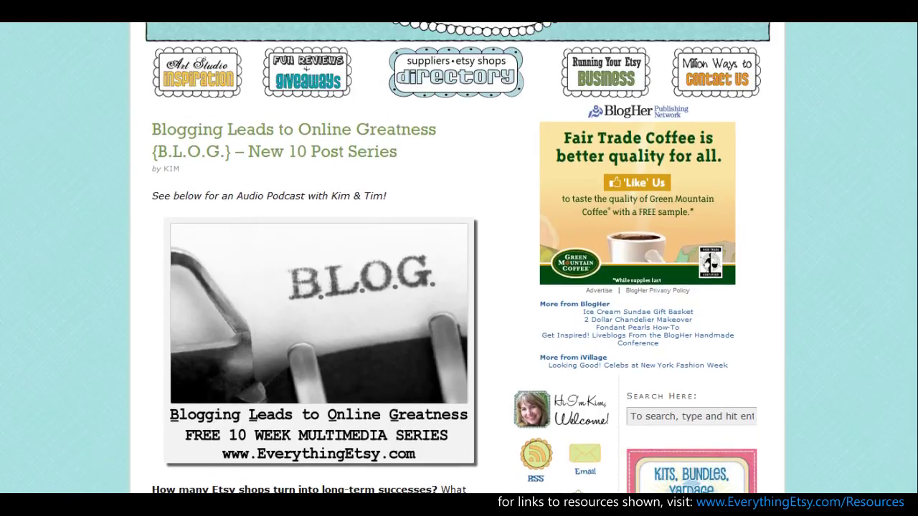
scroll(516, 393, "down", 8)
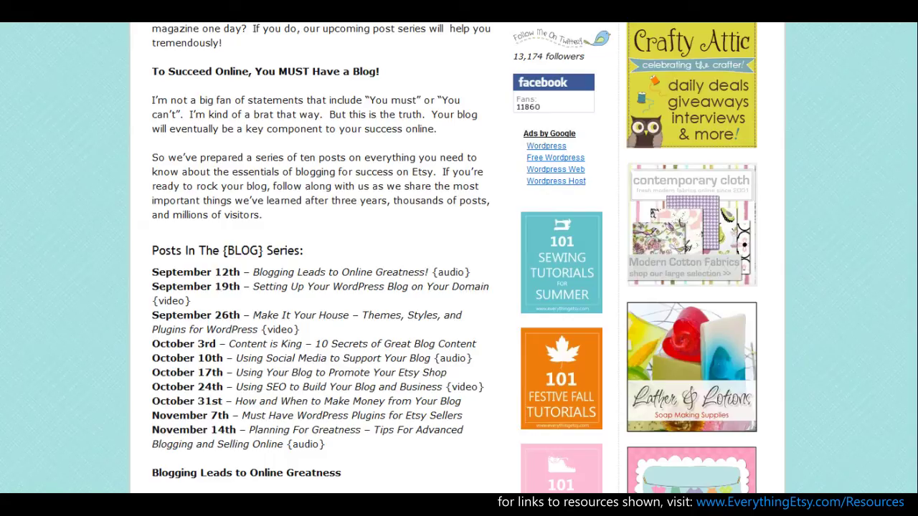
scroll(892, 172, "up", 10)
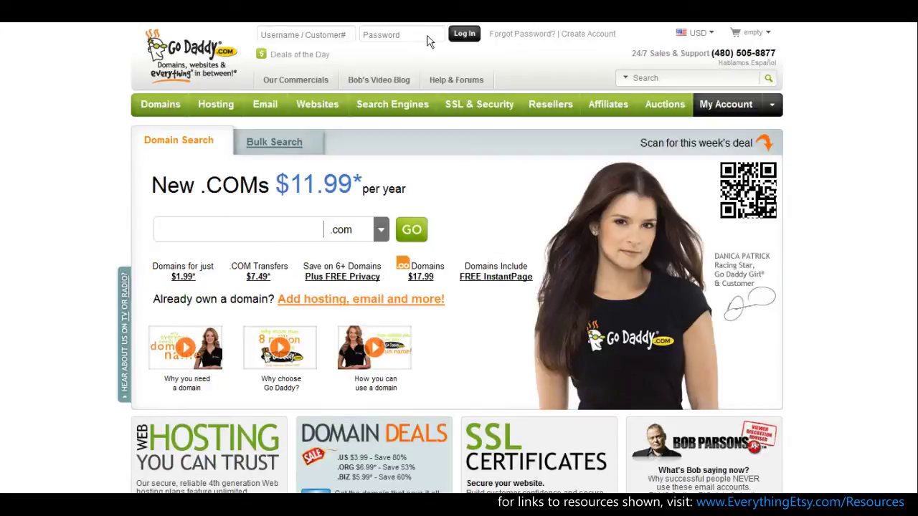
Switch GoDaddy's domain search to the Bulk Search tab for checking many domains
left_click(272, 145)
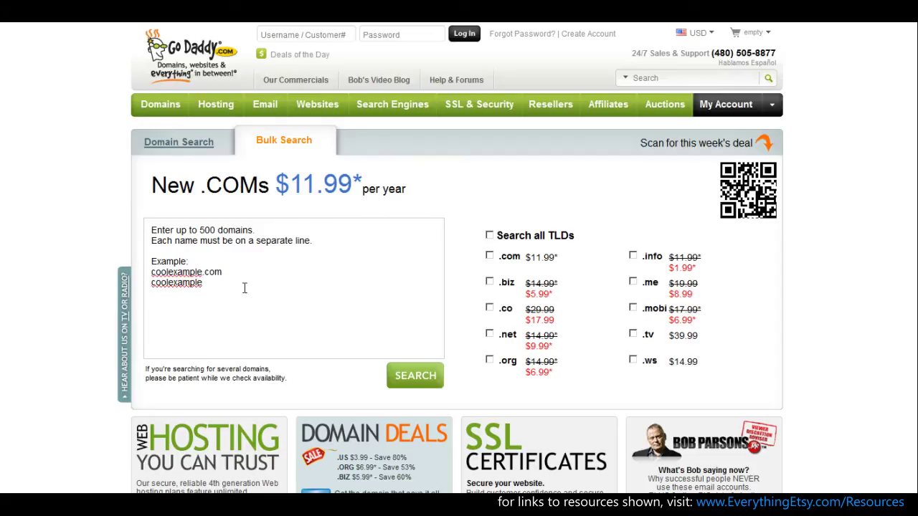
left_click(193, 143)
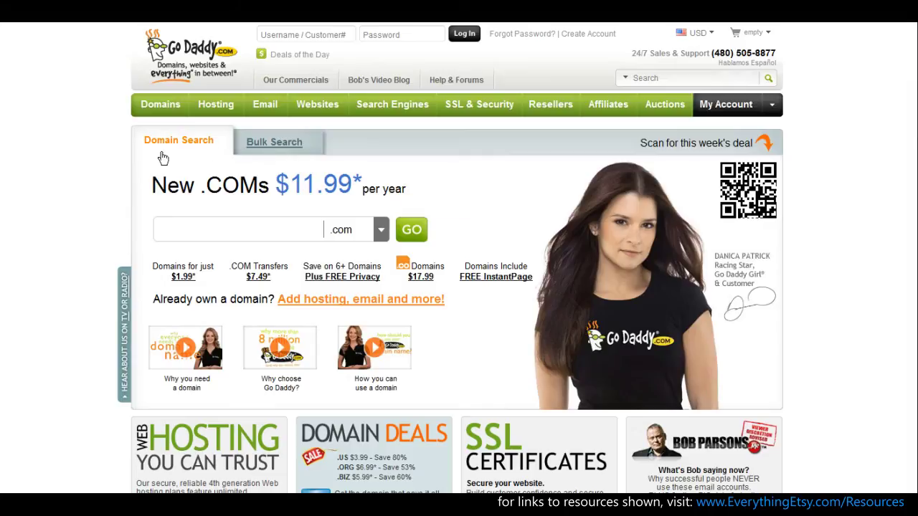
left_click(279, 149)
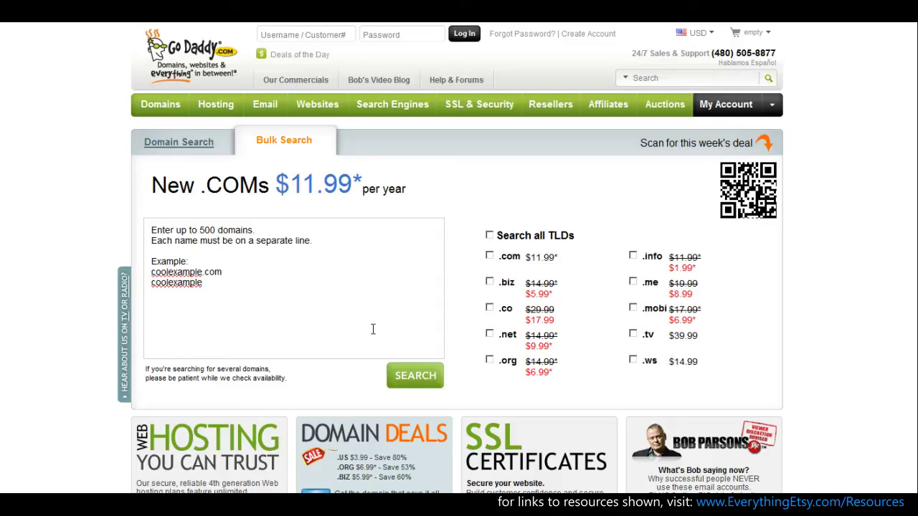
Bulk-search kimsblog and kims-blog, showing kims-blog.com available and kimsblog.com taken
left_click(221, 294)
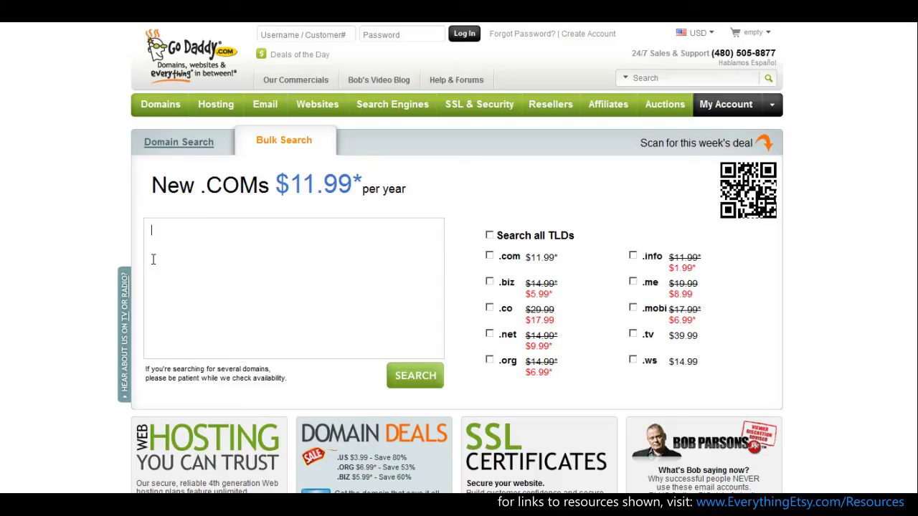
type("kimsblog")
key("Return")
type("kims-blog")
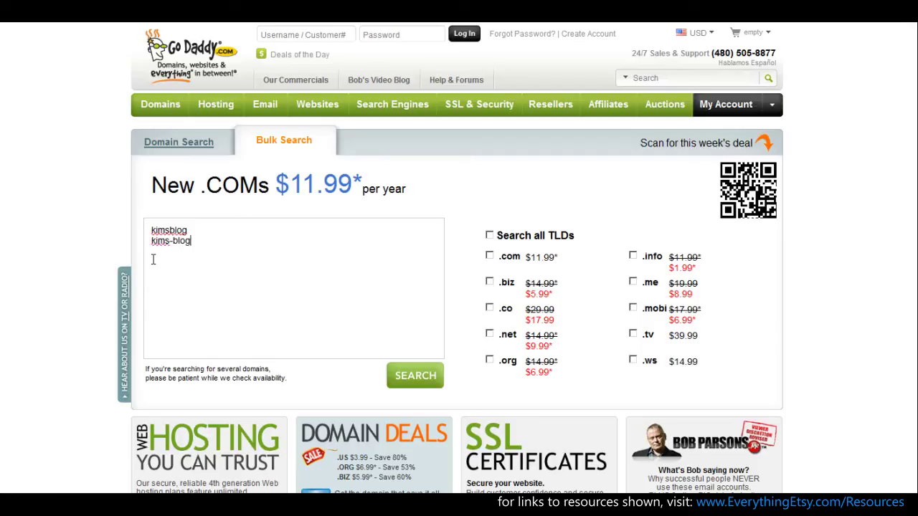
key("Return")
left_click(423, 374)
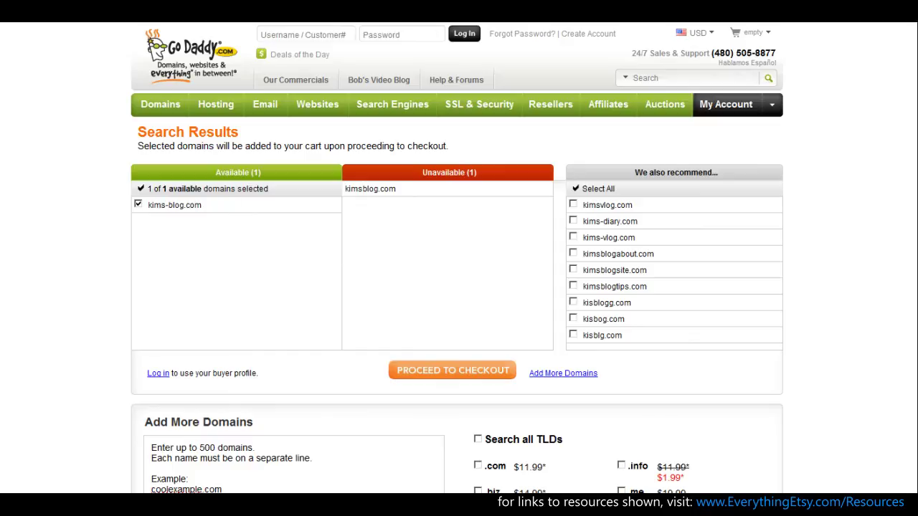
Go from the Bluehost sign-up page to the Bluehost home page
left_click(276, 22)
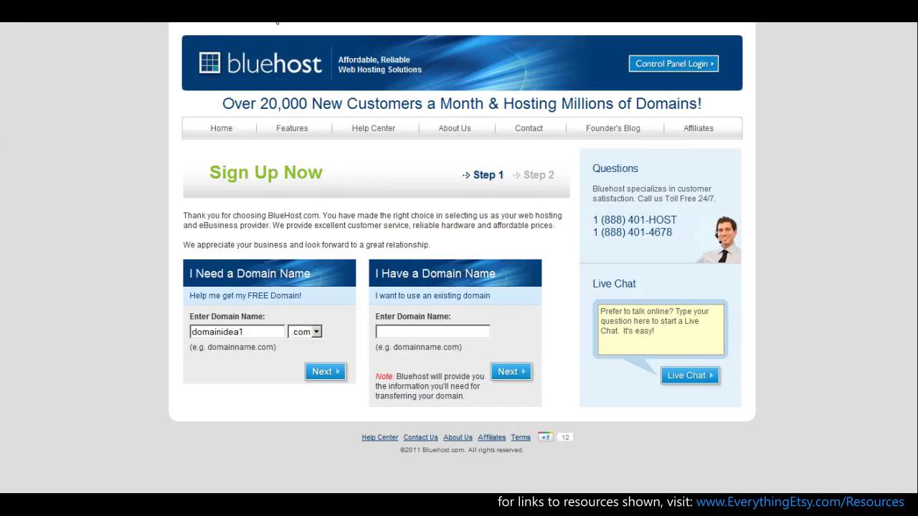
left_click(266, 67)
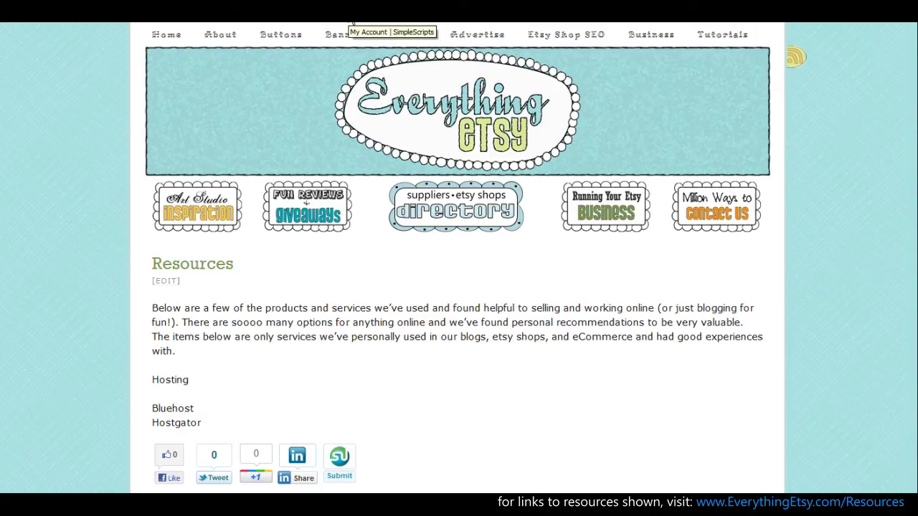
Start the Bluehost hosting sign-up with kims-blog as the new domain name
left_click(296, 22)
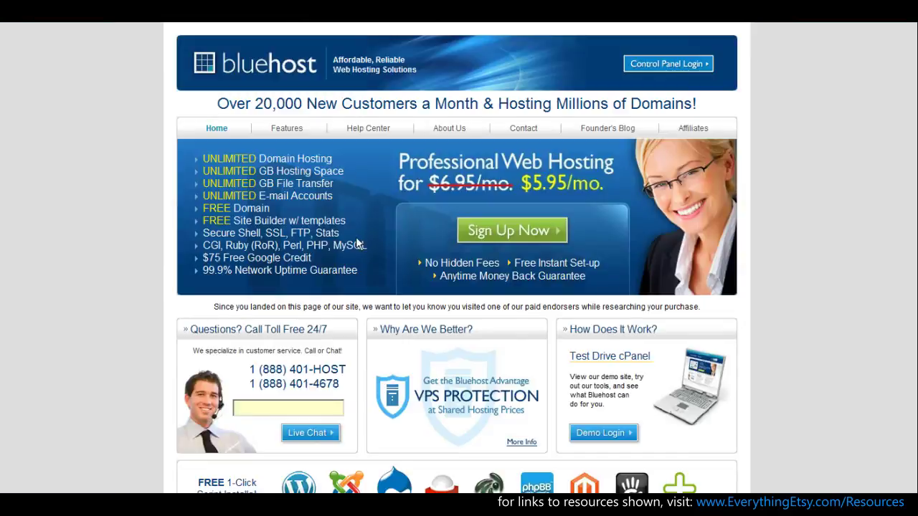
left_click(518, 244)
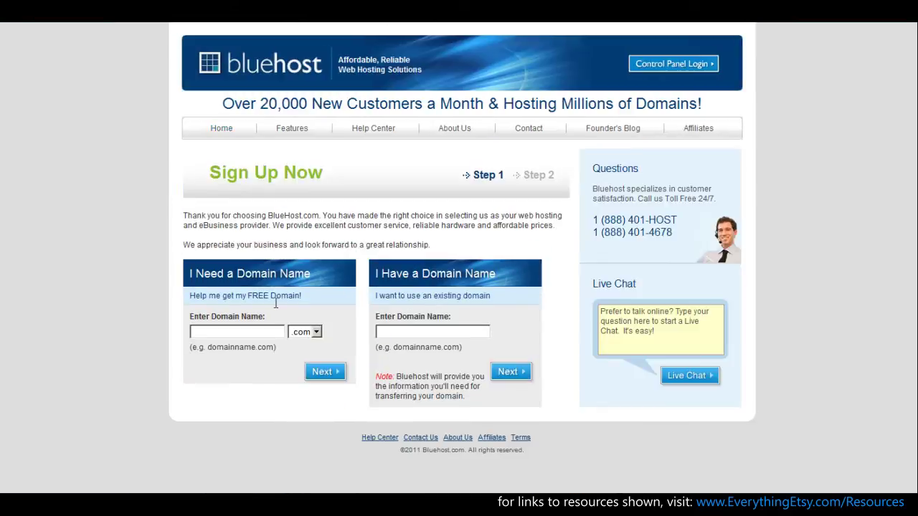
left_click(198, 332)
type("kims-blog")
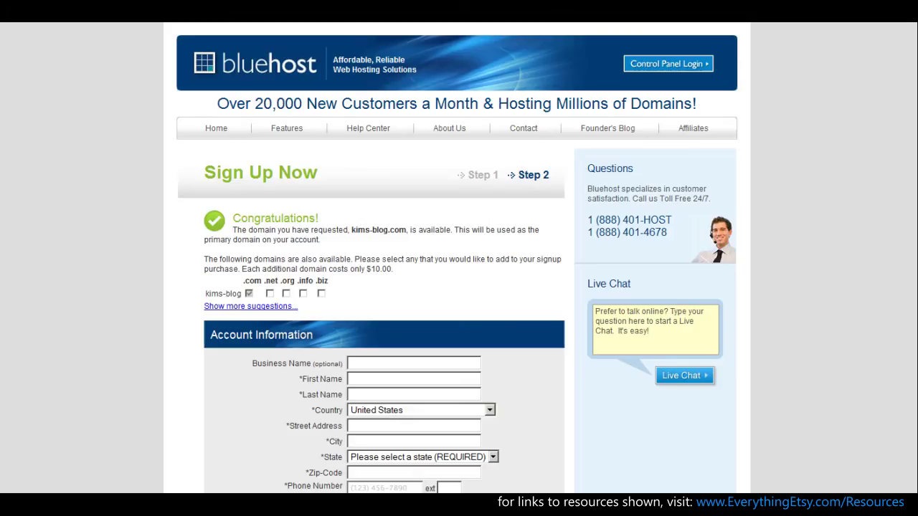
scroll(459, 258, "down", 4)
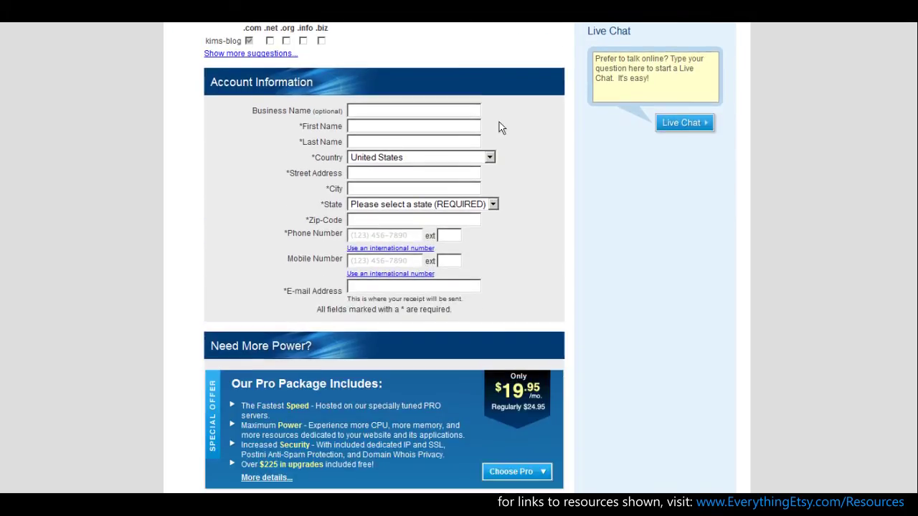
scroll(459, 258, "down", 1)
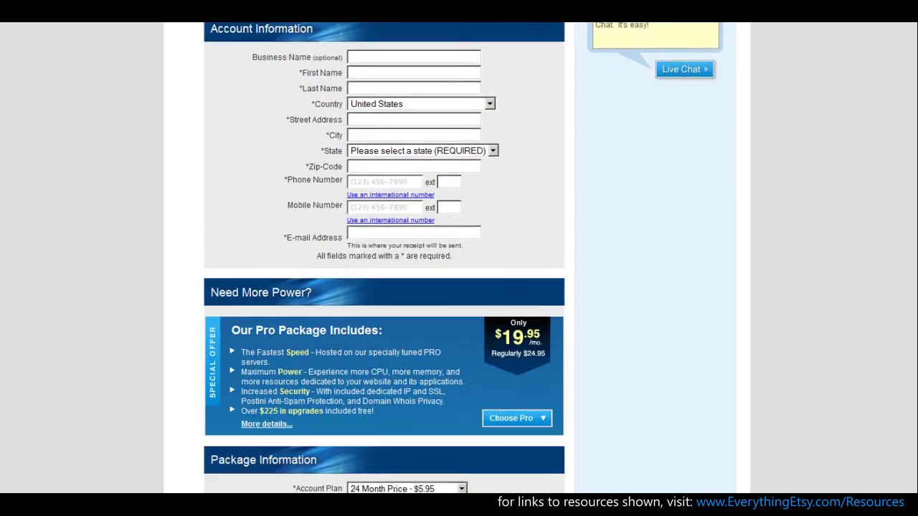
scroll(907, 251, "down", 3)
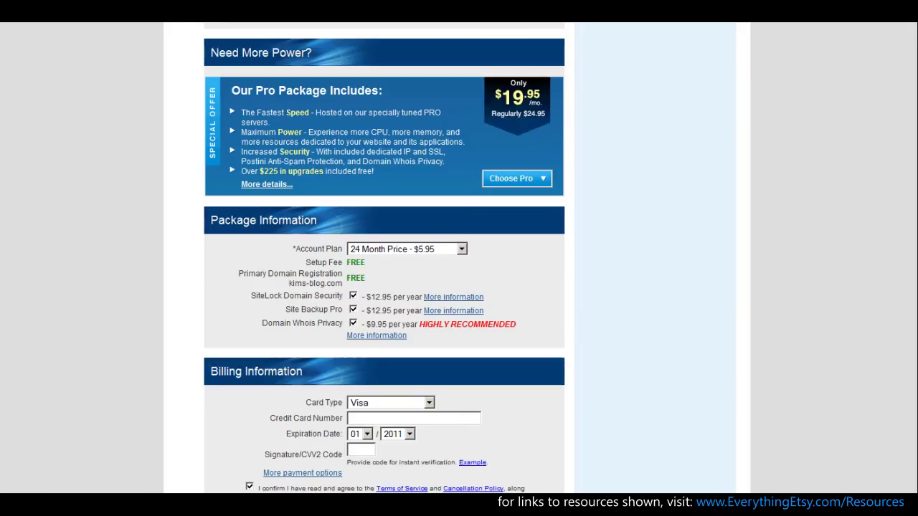
scroll(688, 225, "down", 3)
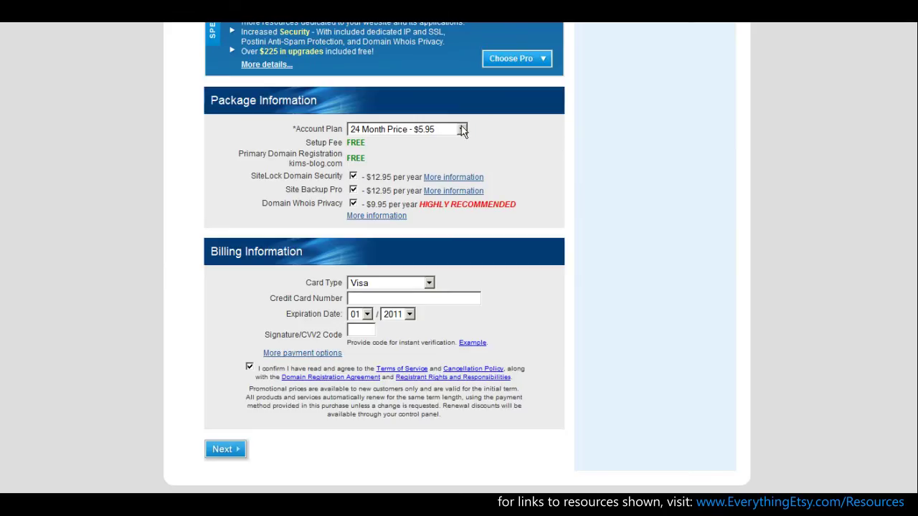
Choose the '12 Month Price - $6.95' account plan on the Bluehost sign-up form
left_click(462, 129)
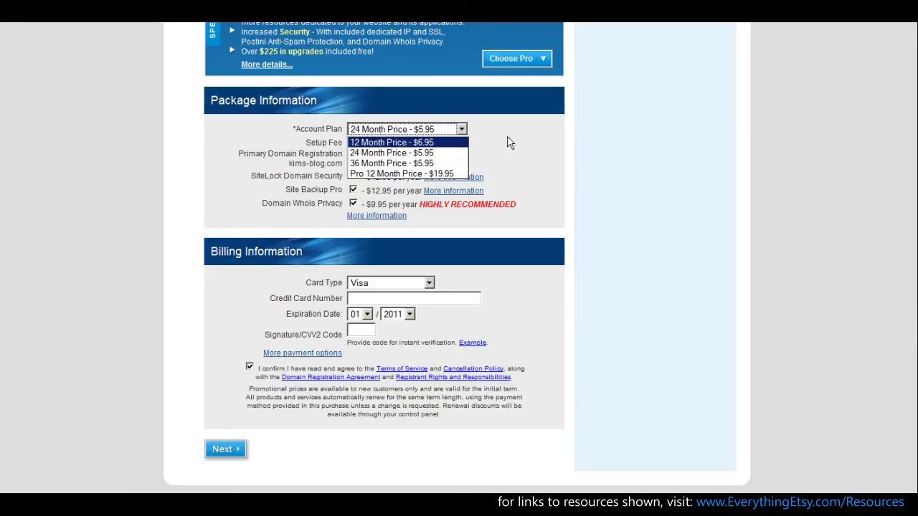
left_click(434, 142)
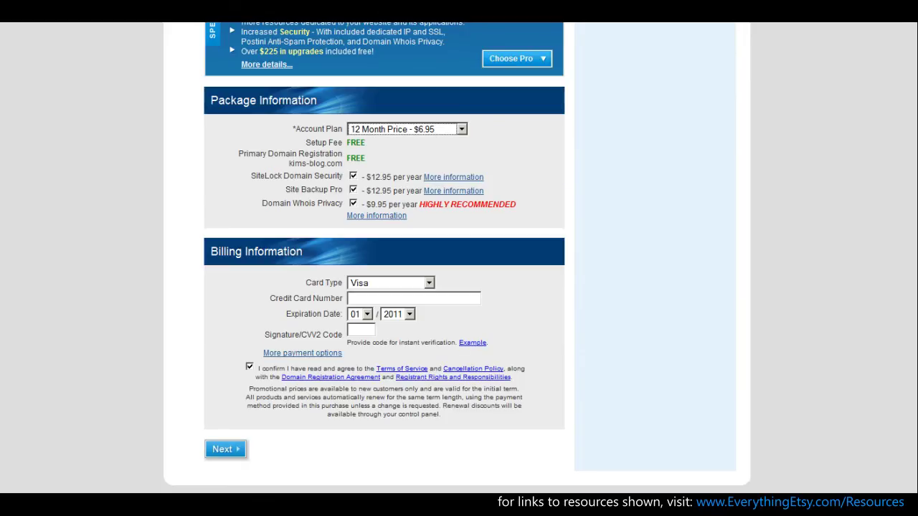
scroll(384, 258, "up", 10)
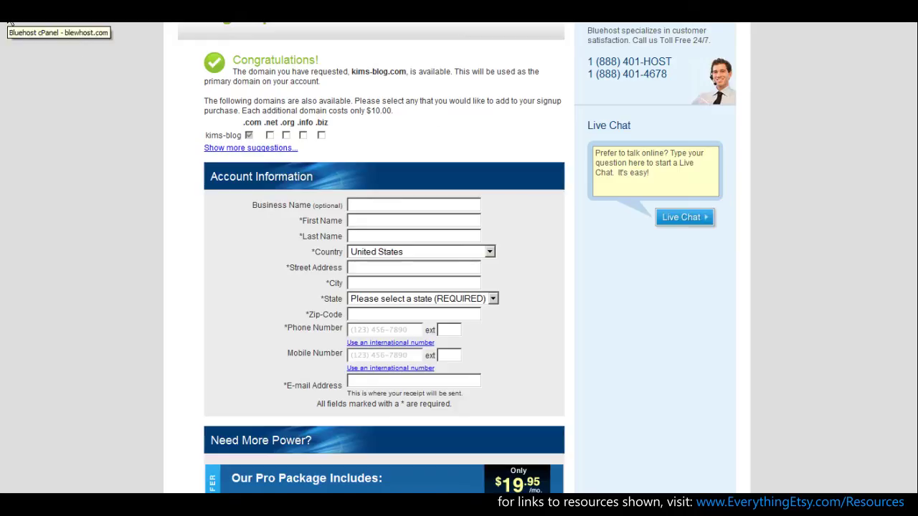
left_click(9, 21)
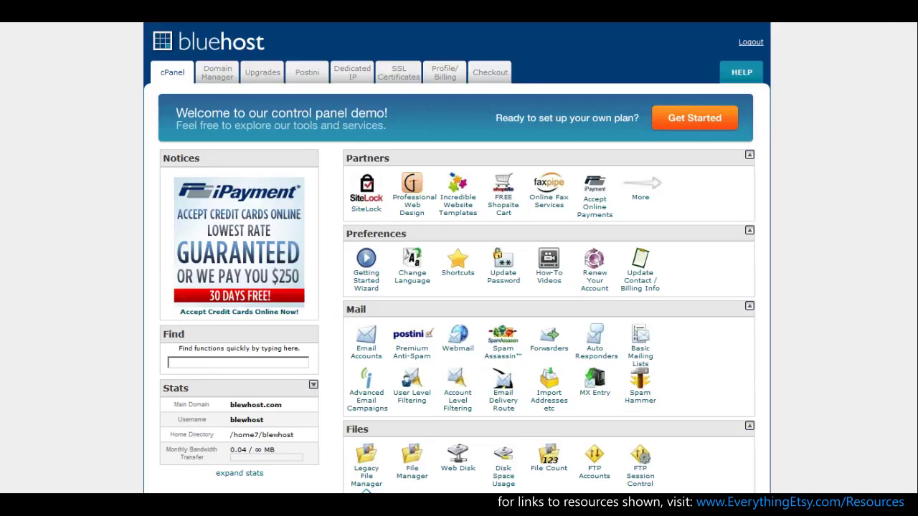
Scroll the Bluehost cPanel demo down to Software/Services with Simple Scripts and WordPress
scroll(456, 257, "down", 2)
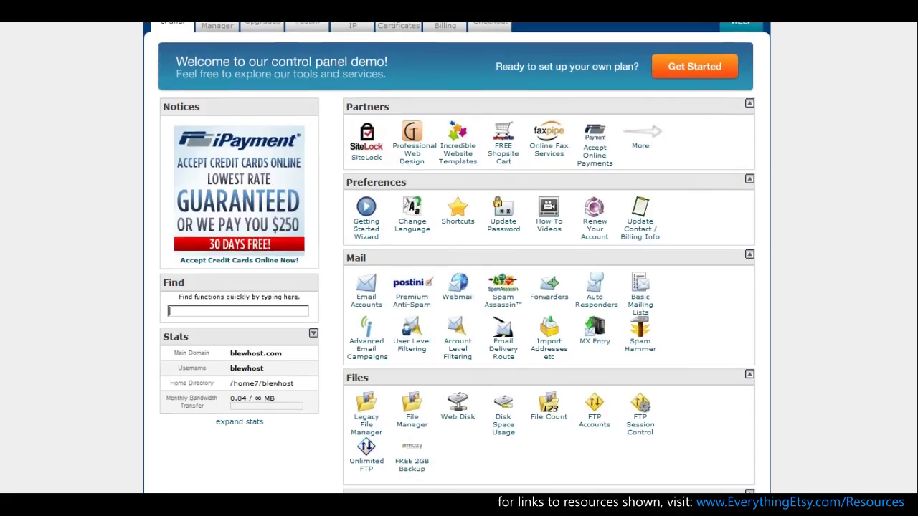
scroll(456, 257, "down", 4)
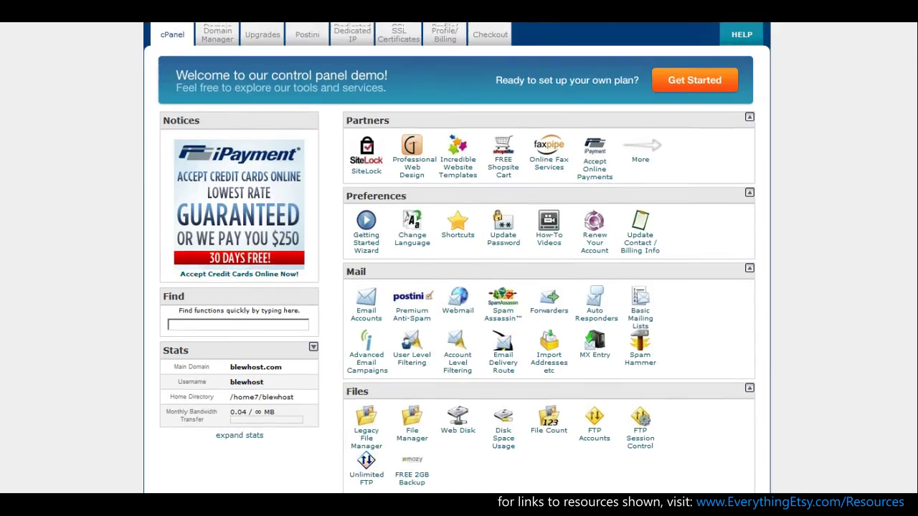
scroll(457, 257, "down", 5)
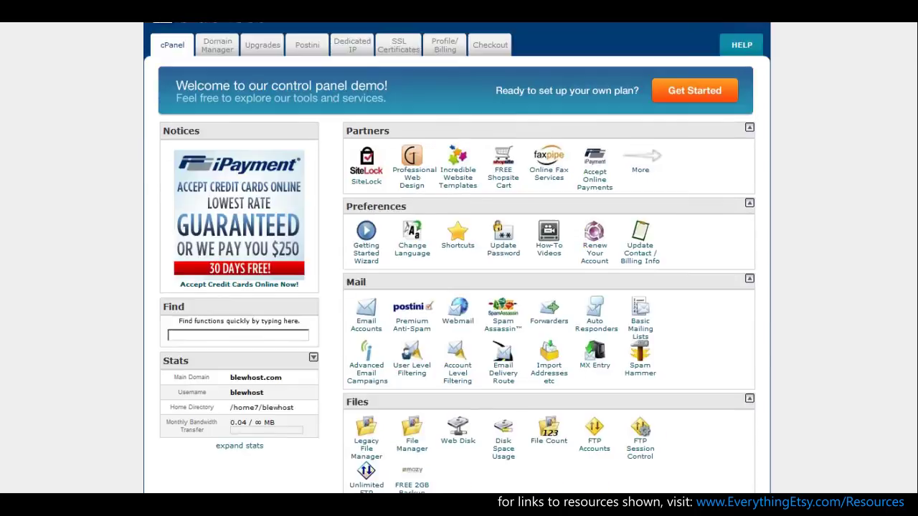
scroll(457, 257, "down", 6)
scroll(456, 257, "down", 12)
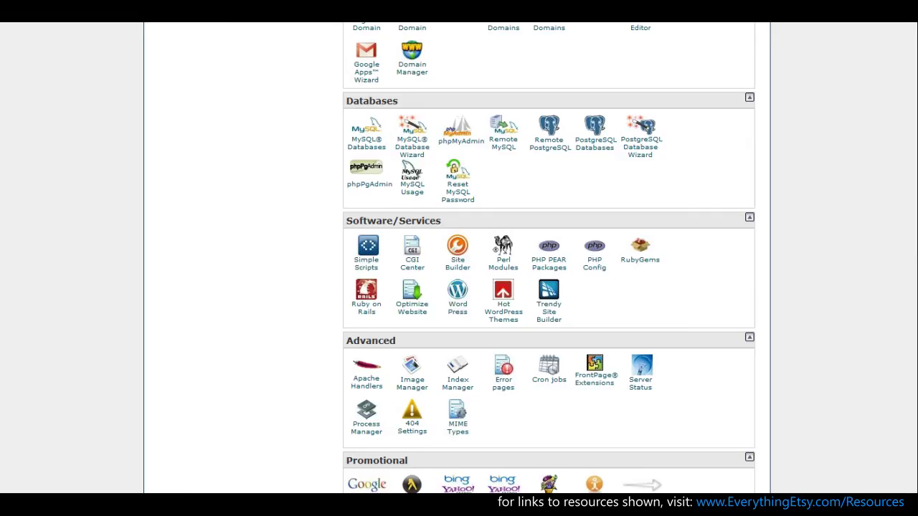
Scroll through the HostGator control panel, then move to the Bluehost cPanel window
left_click(4, 104)
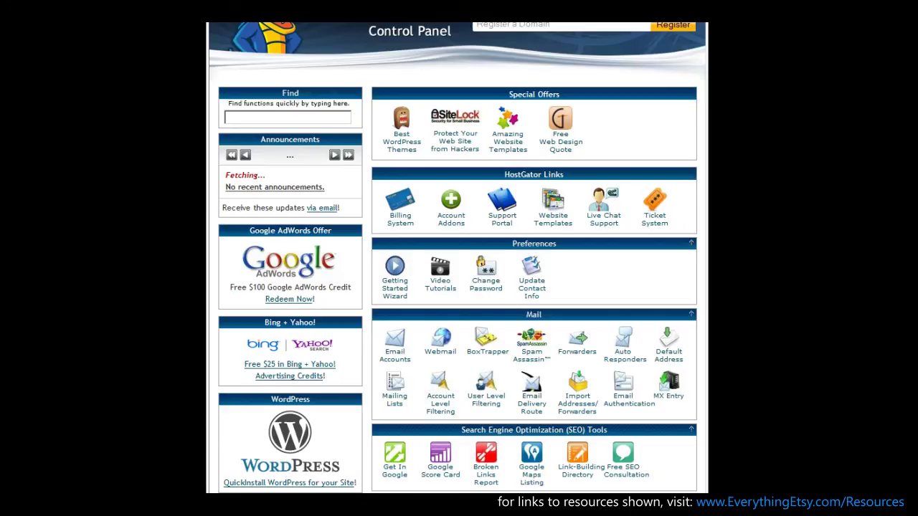
scroll(457, 258, "down", 5)
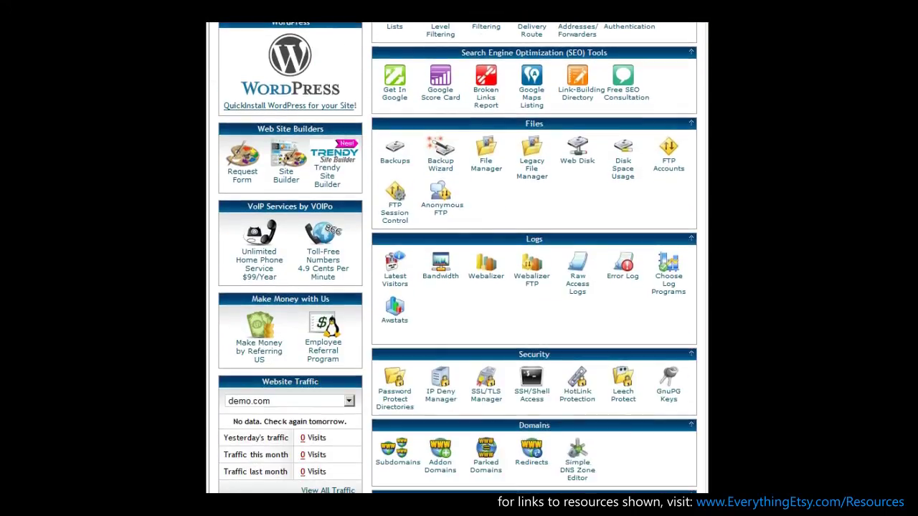
scroll(457, 258, "down", 4)
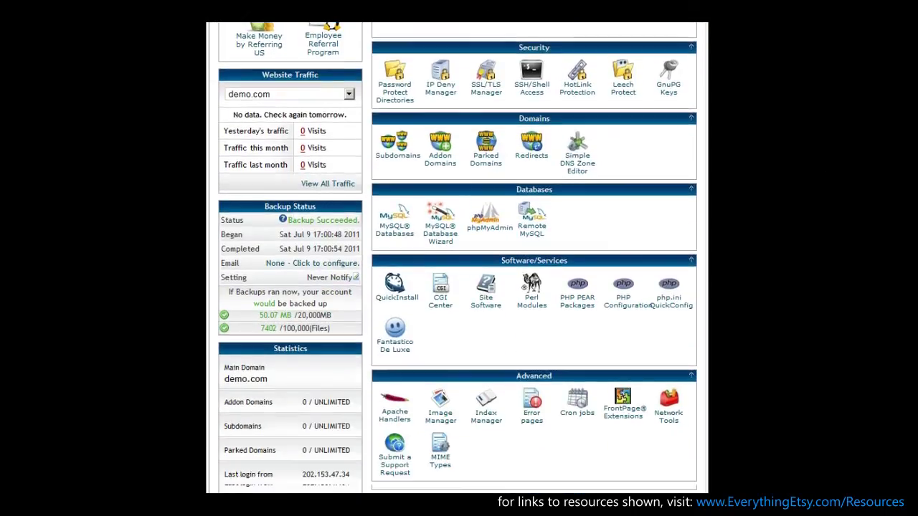
scroll(729, 294, "down", 1)
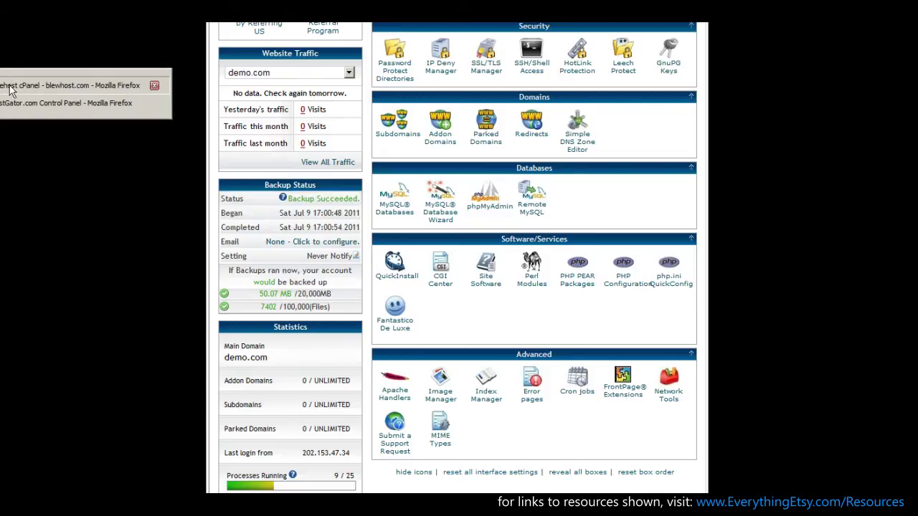
left_click(9, 88)
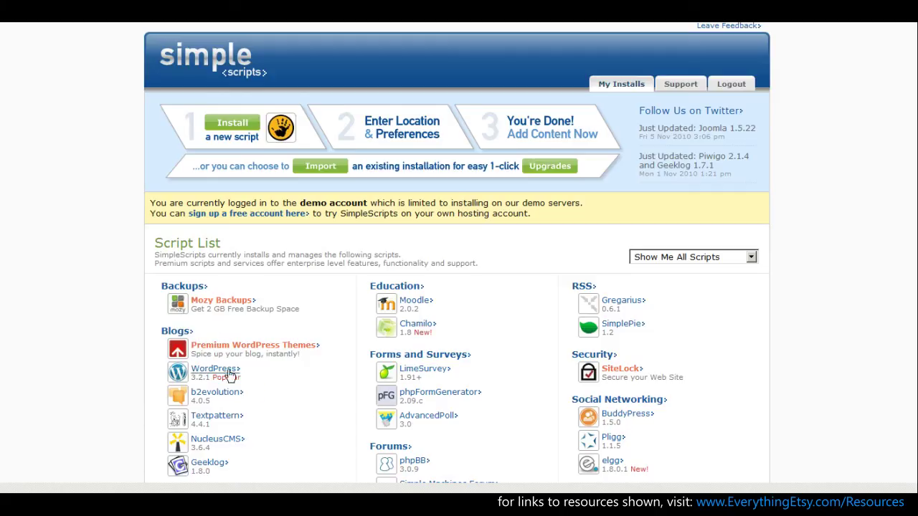
Begin a new WordPress 3.2.1 install from the SimpleScripts Blogs script list
left_click(210, 370)
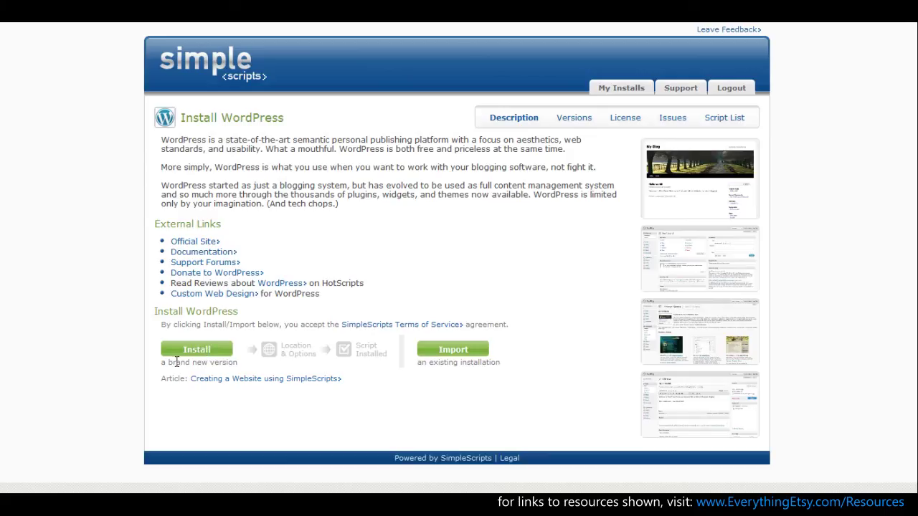
left_click(201, 351)
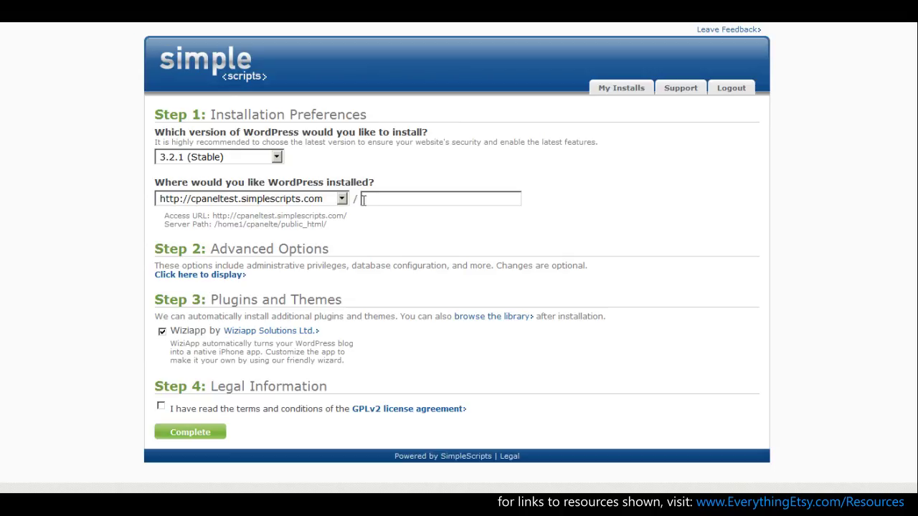
Replace the default site name My Blog with 'Kim's Blog' in the advanced options
left_click(211, 275)
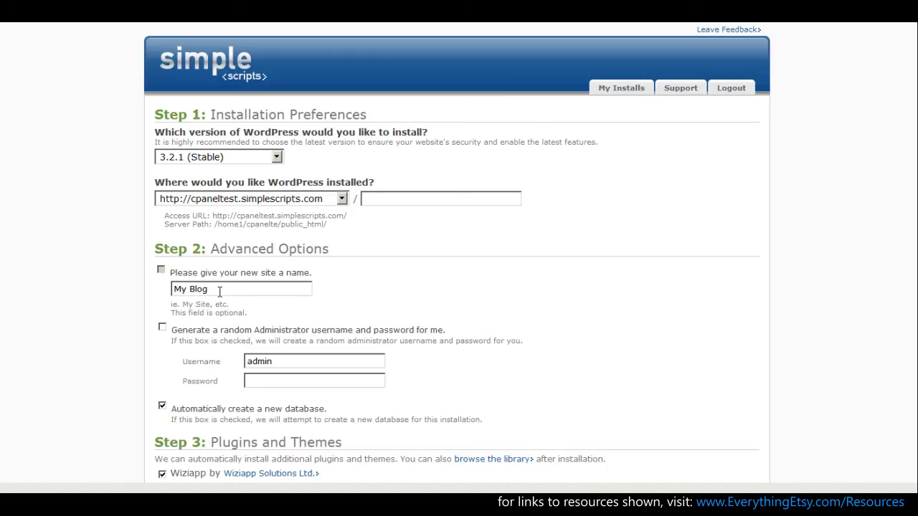
left_click_drag(216, 289, 168, 289)
type("Kim's Blog")
Leave out the Wiziapp plugin, accept the GPLv2 license and complete the install
scroll(457, 286, "down", 3)
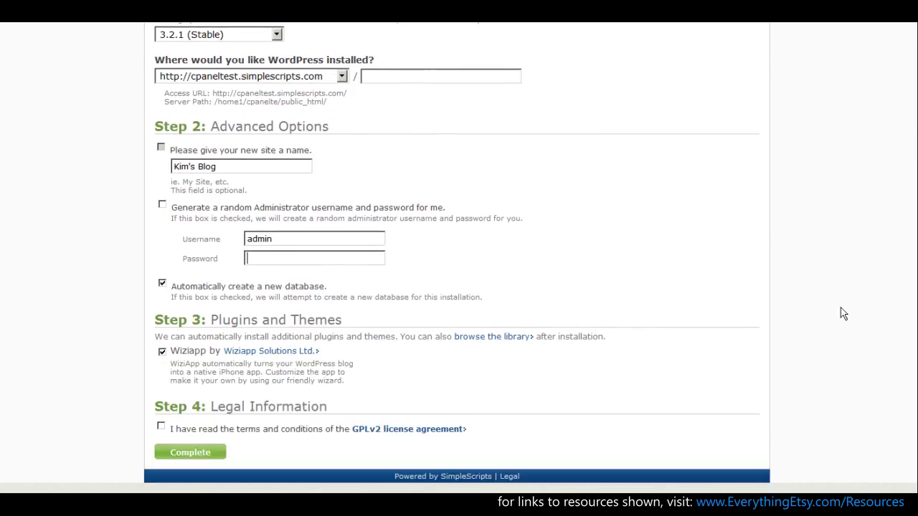
left_click(163, 352)
left_click(162, 427)
left_click(199, 454)
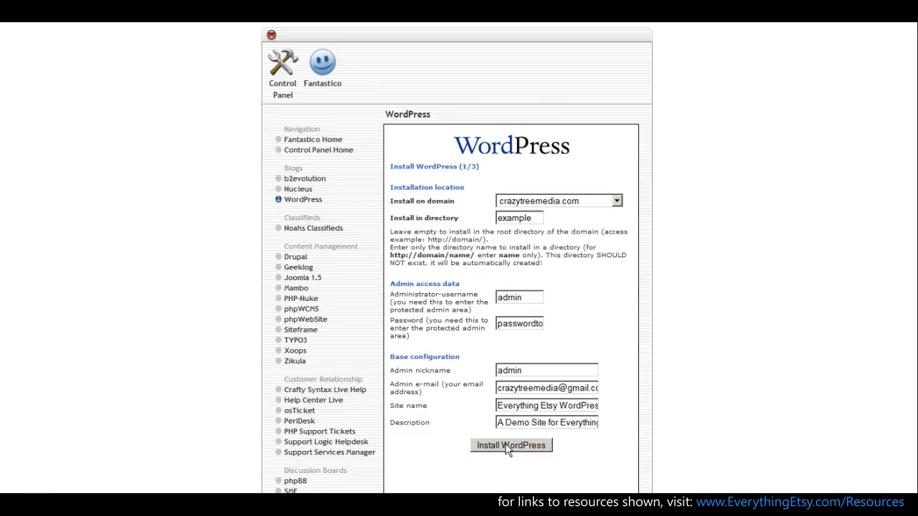
Submit the Fantastico WordPress setup to install the blog in the example directory
left_click(507, 448)
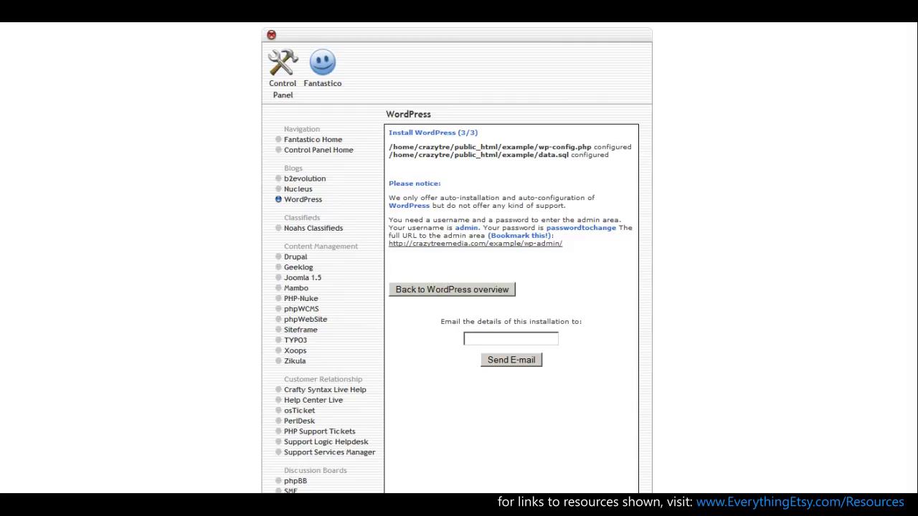
Load crazytreemedia.com/ in the browser to view the new Everything Etsy blog
type("crazytre")
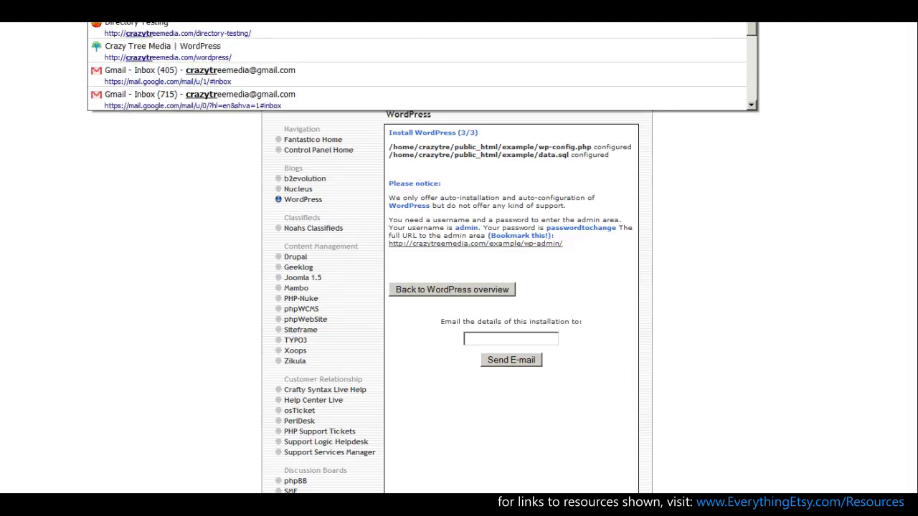
type("emedia.co")
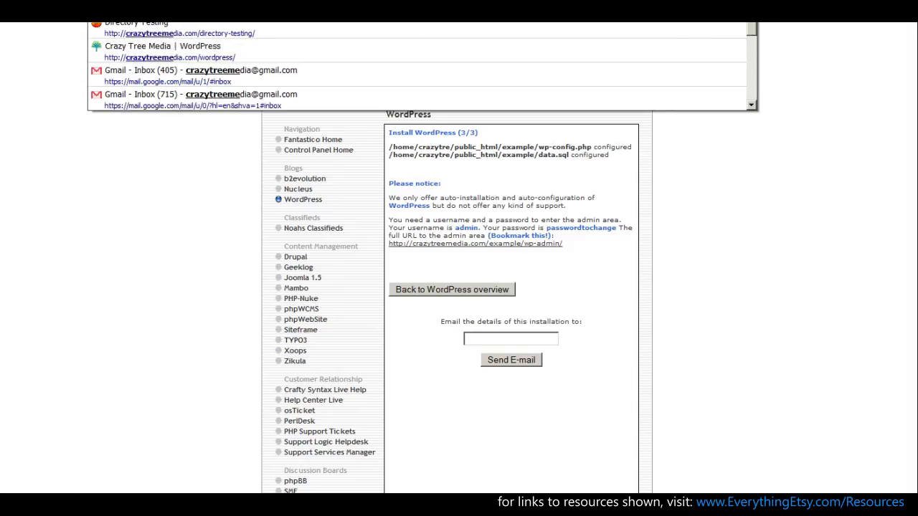
type("m/")
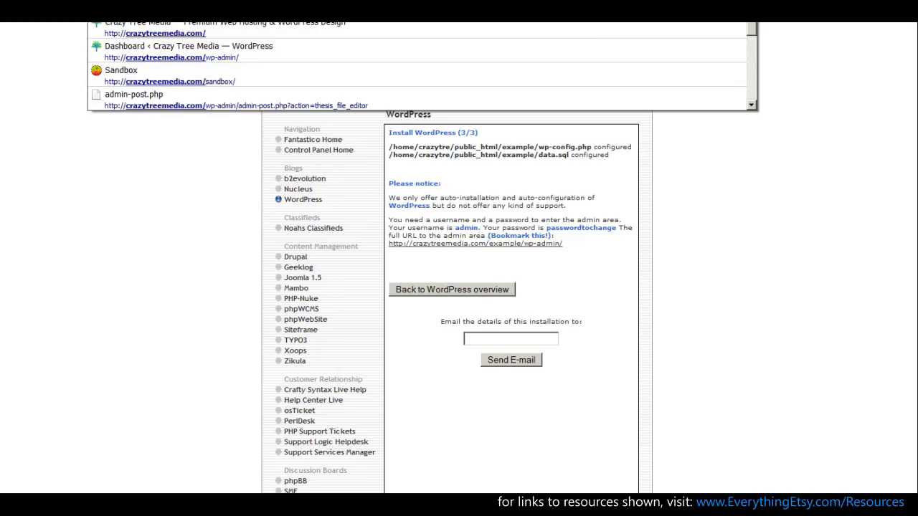
key("Return")
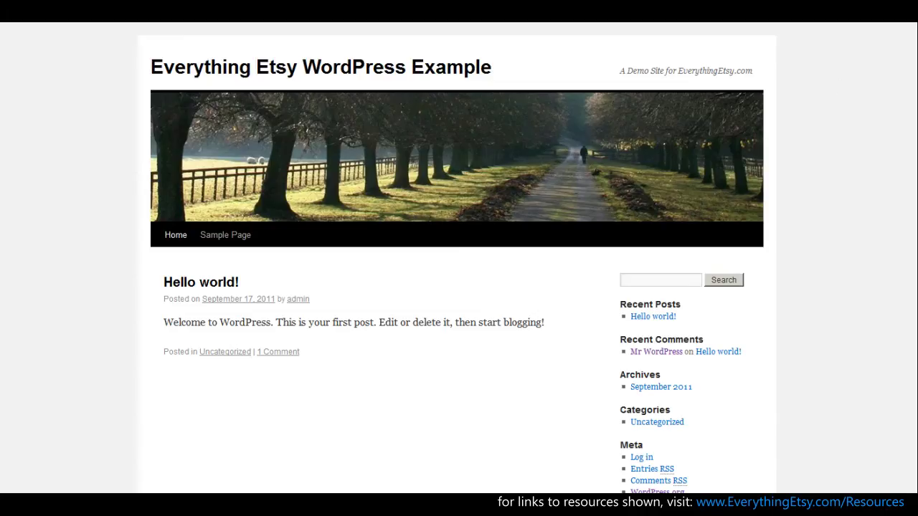
scroll(674, 361, "down", 2)
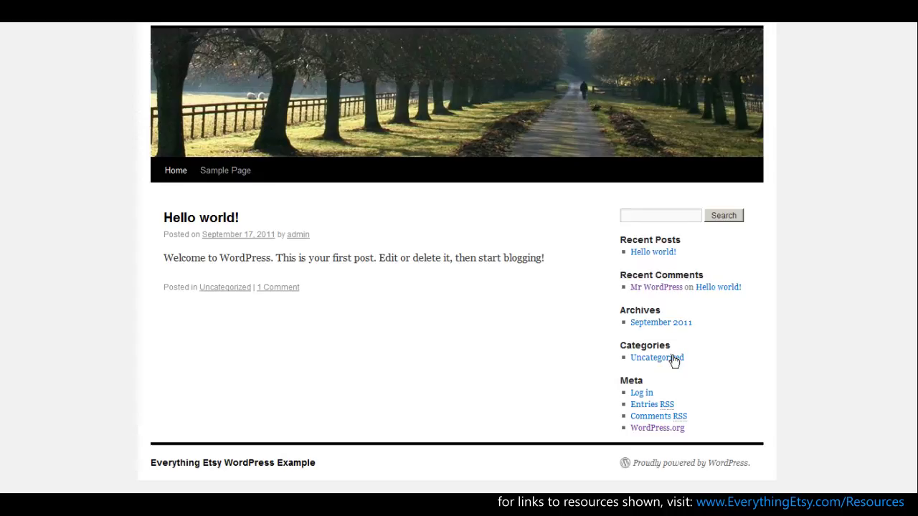
scroll(823, 69, "up", 2)
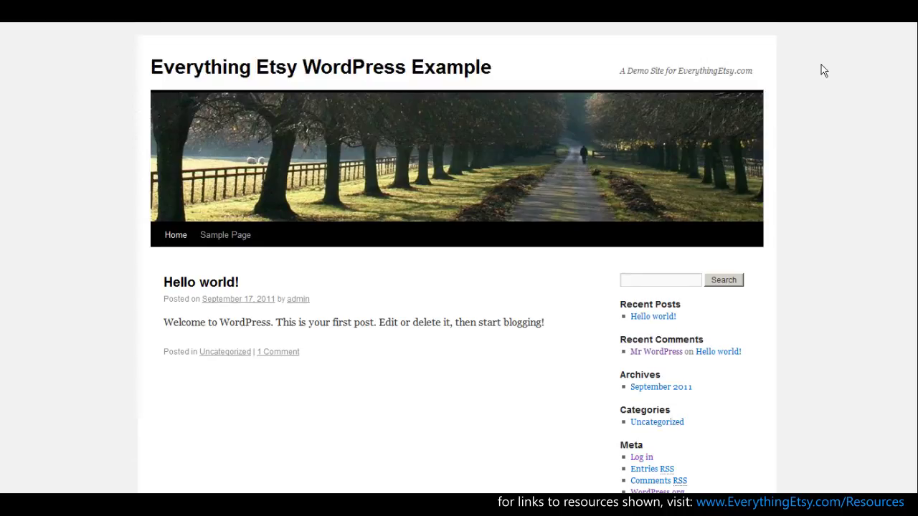